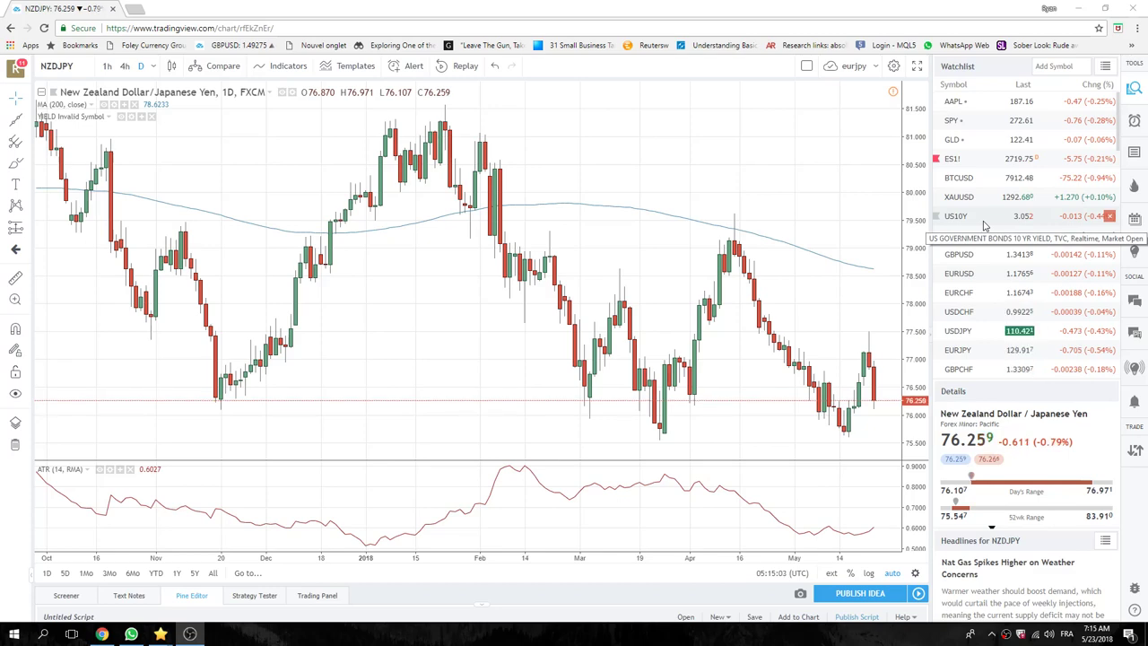
Load the EURJPY daily chart from the watchlist in place of NZDJPY
click(968, 350)
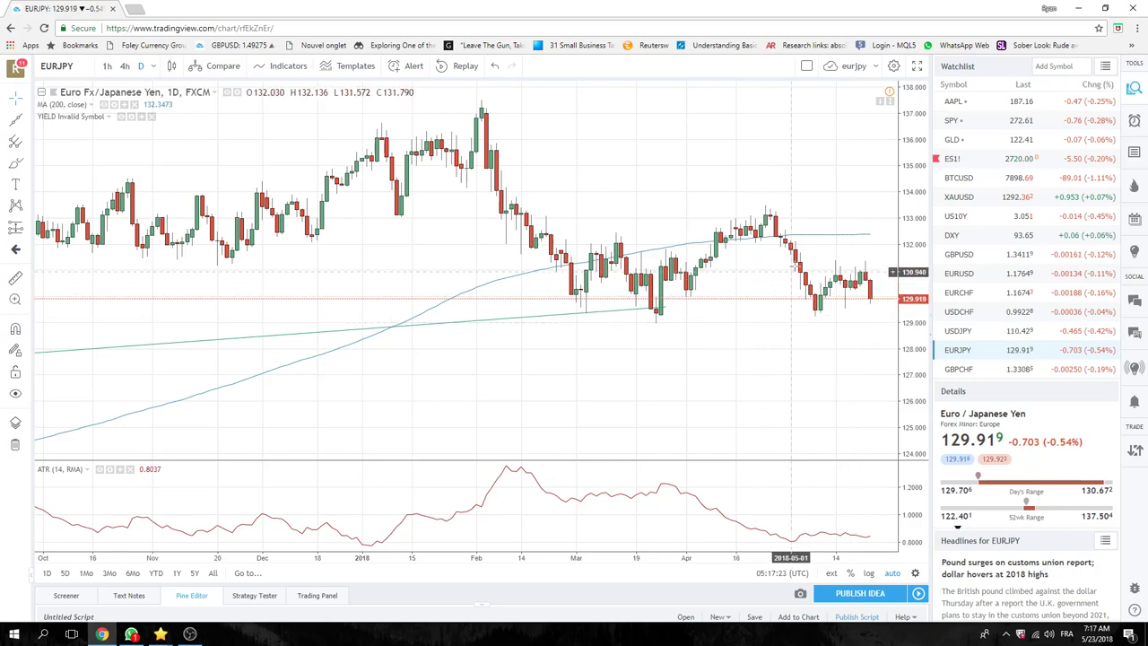
Switch the chart to USDJPY and change it to the 4-hour timeframe
click(969, 332)
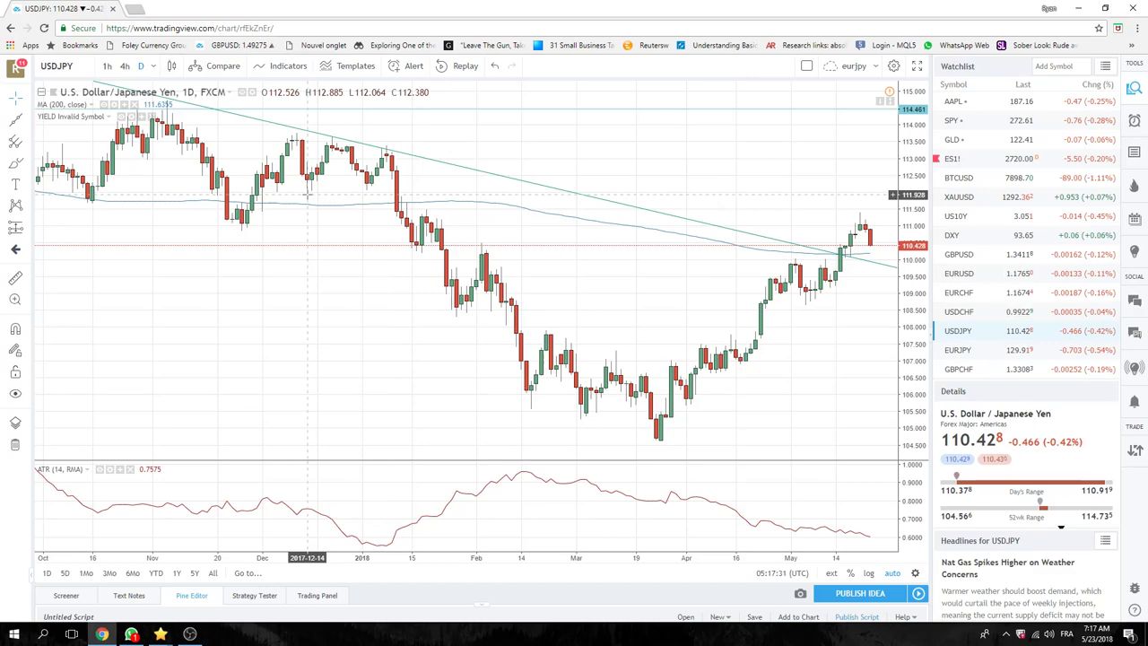
click(125, 66)
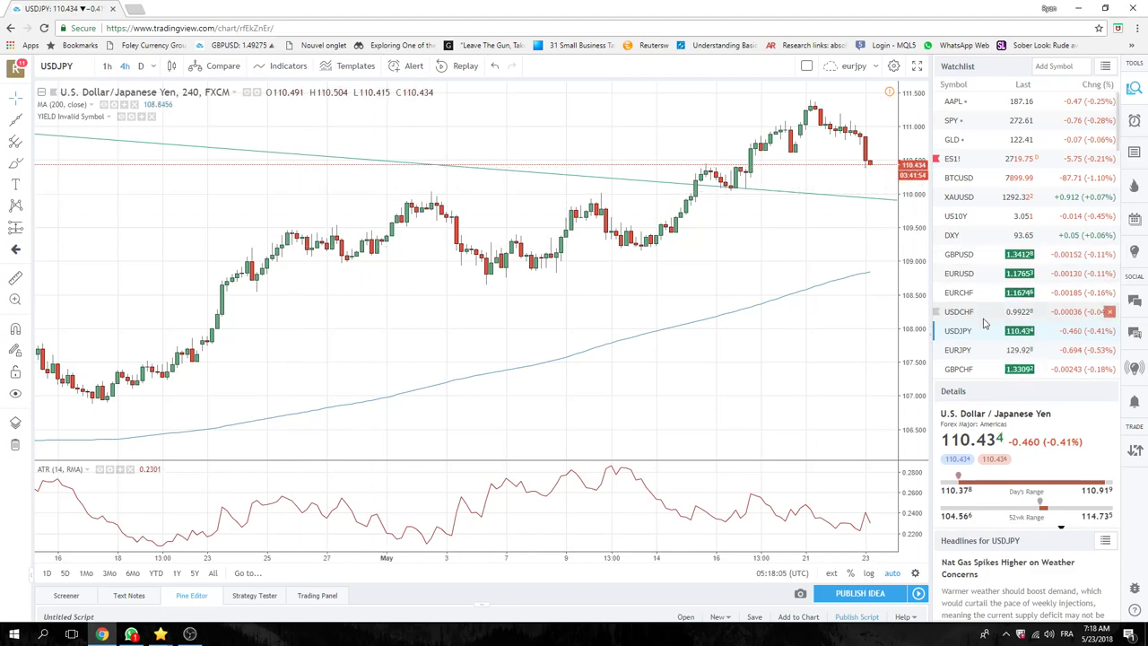
Step through the AUDJPY, GBPJPY and CADJPY 4-hour charts, ending on CADJPY
scroll(967, 336, down, 2)
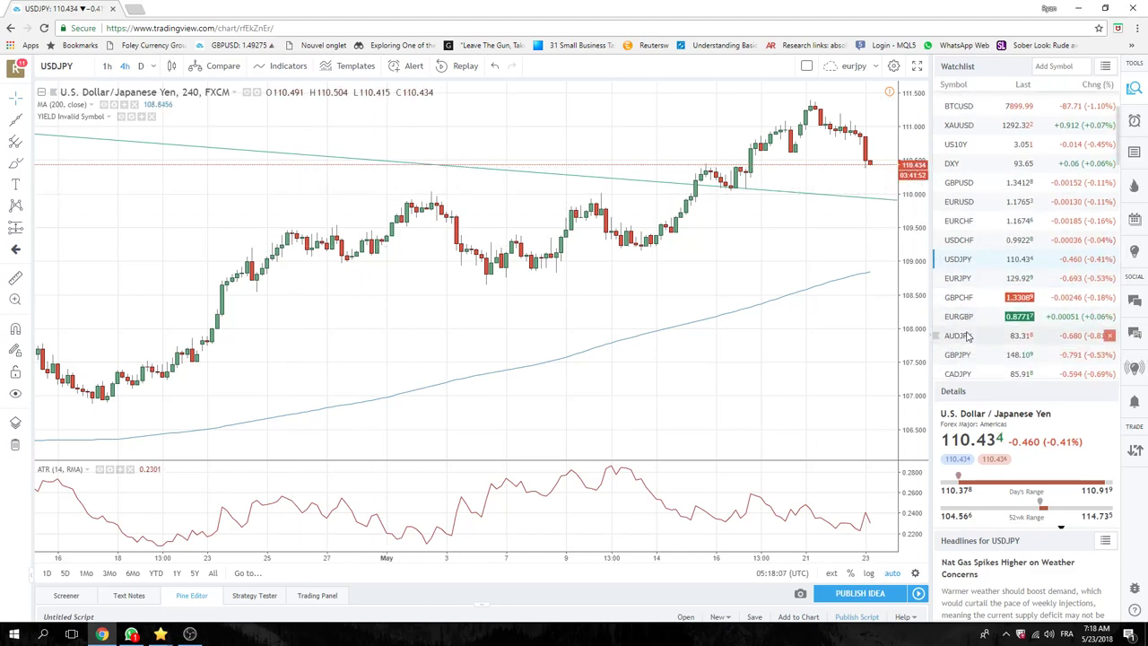
click(967, 335)
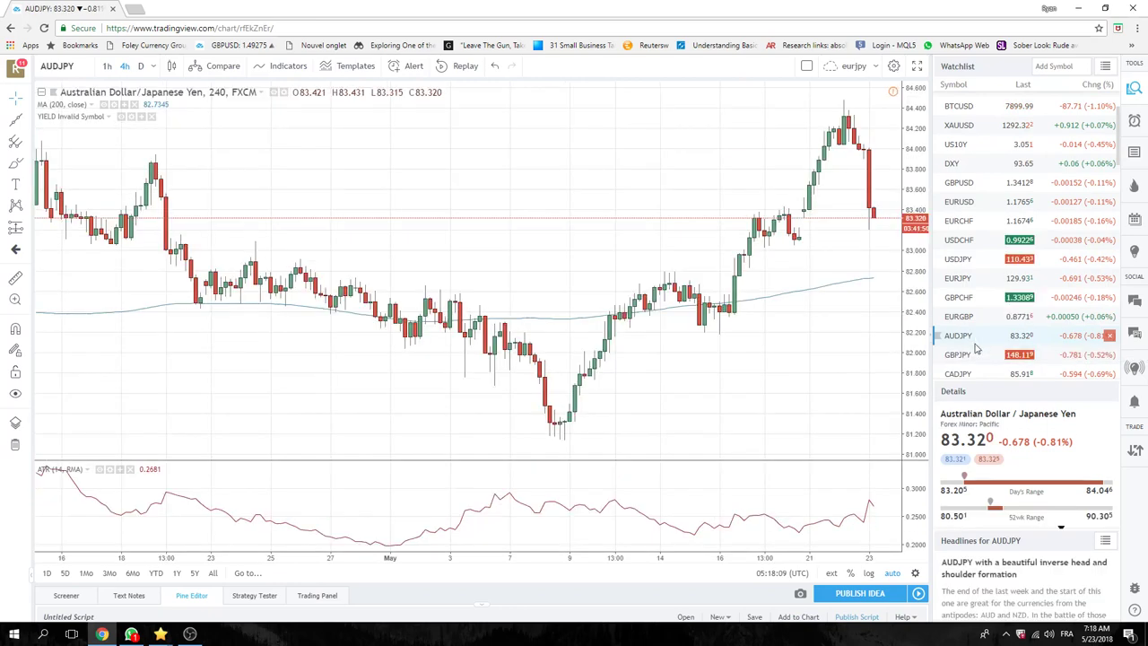
click(976, 357)
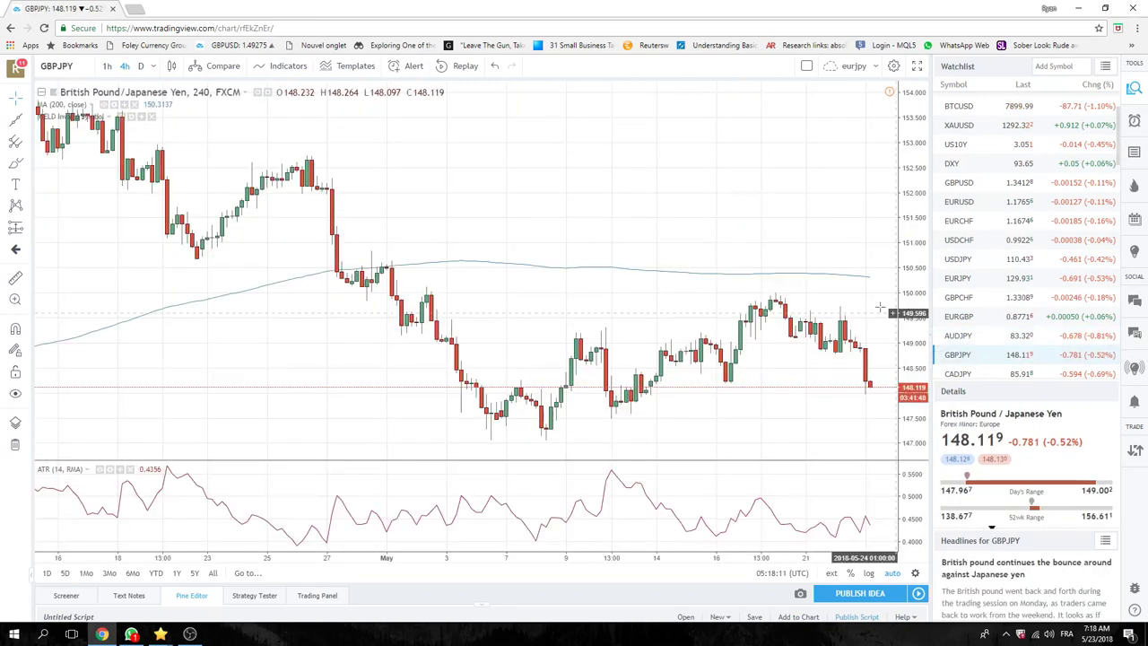
click(981, 357)
click(985, 373)
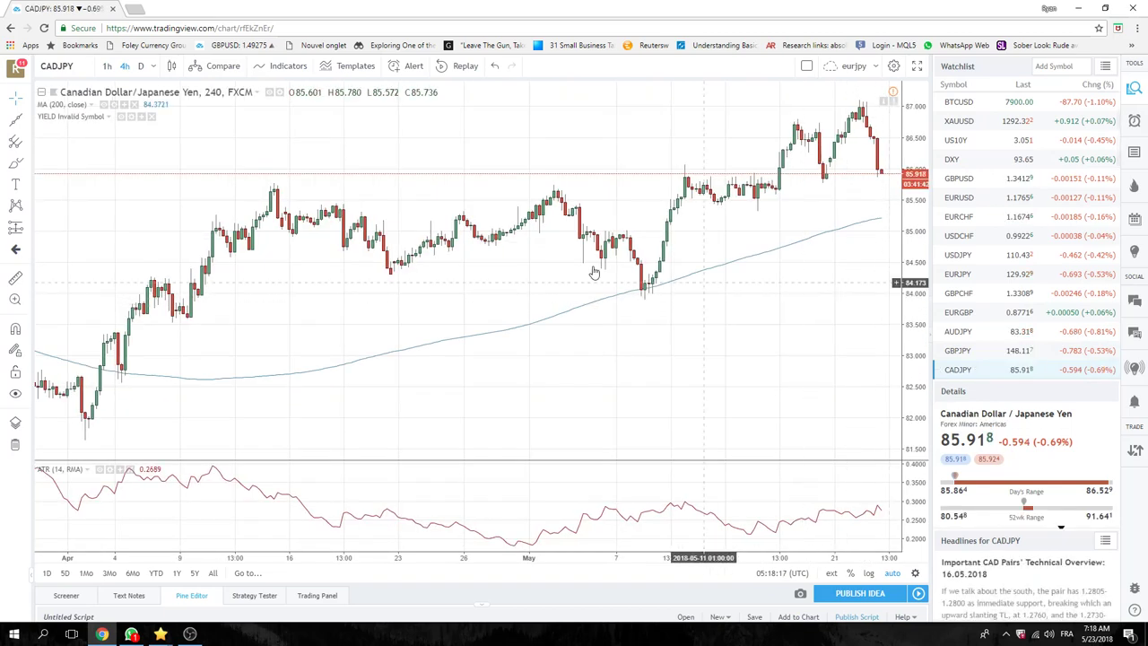
Change the CADJPY chart from 4-hour to daily bars
click(140, 70)
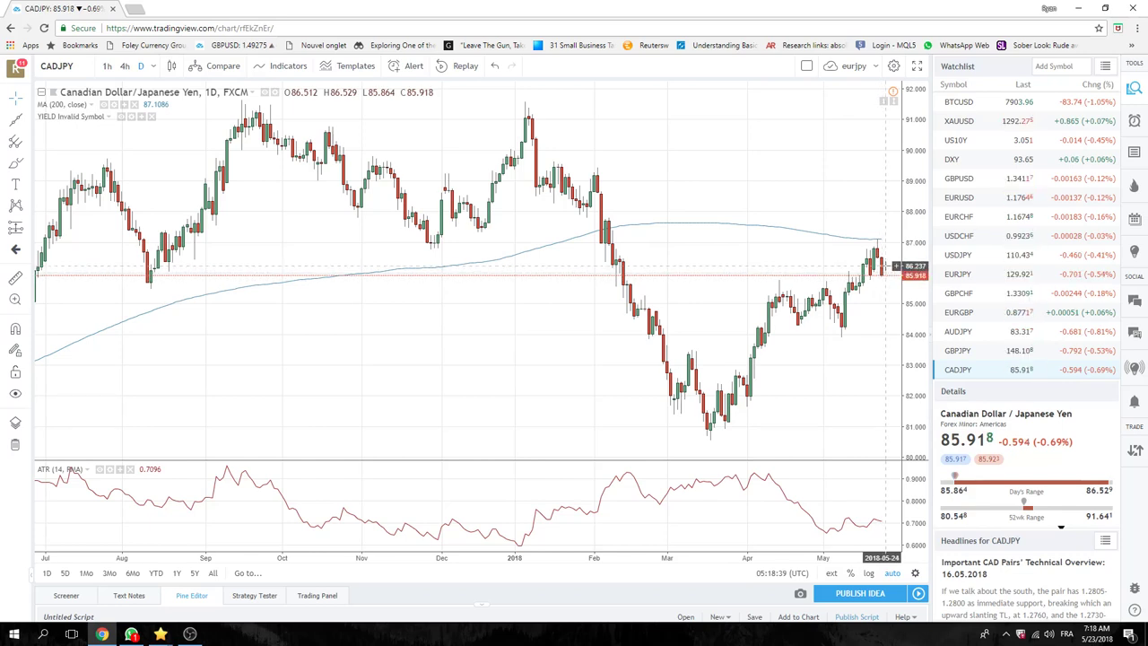
Load the USDZAR daily chart from further down the watchlist
scroll(1008, 272, down, 2)
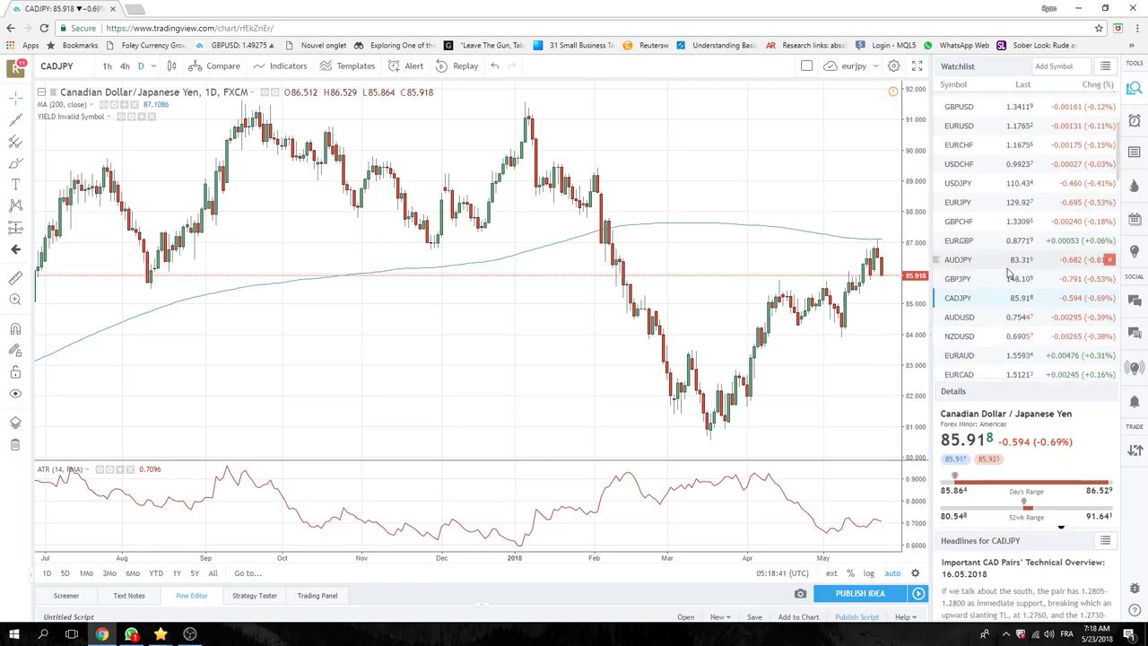
scroll(949, 344, down, 2)
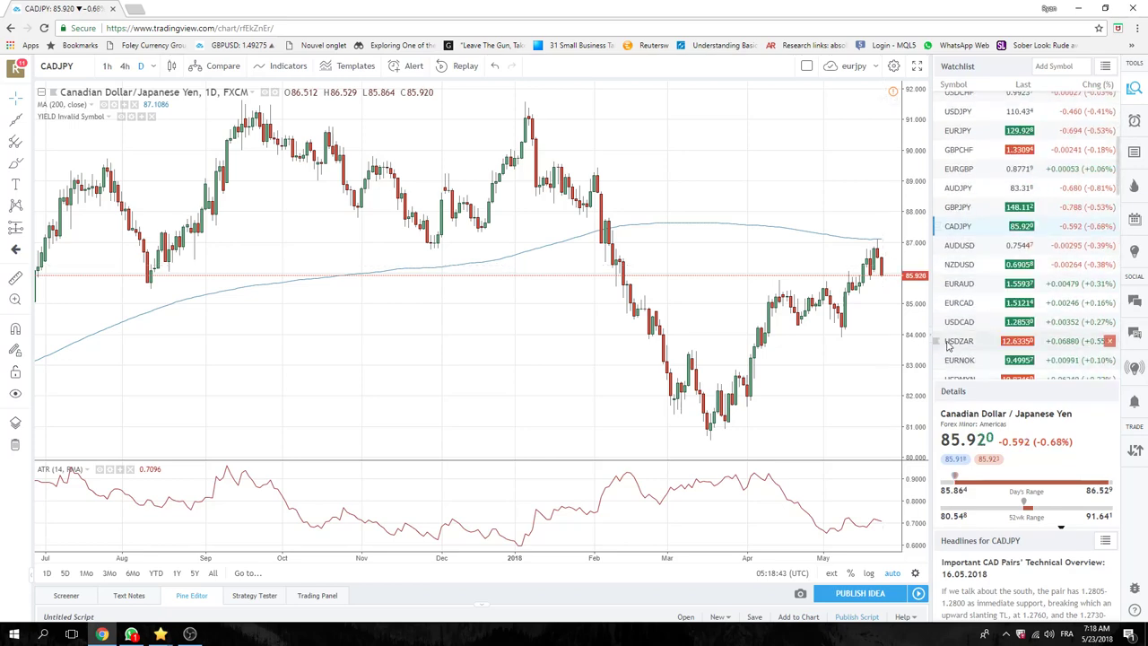
click(949, 344)
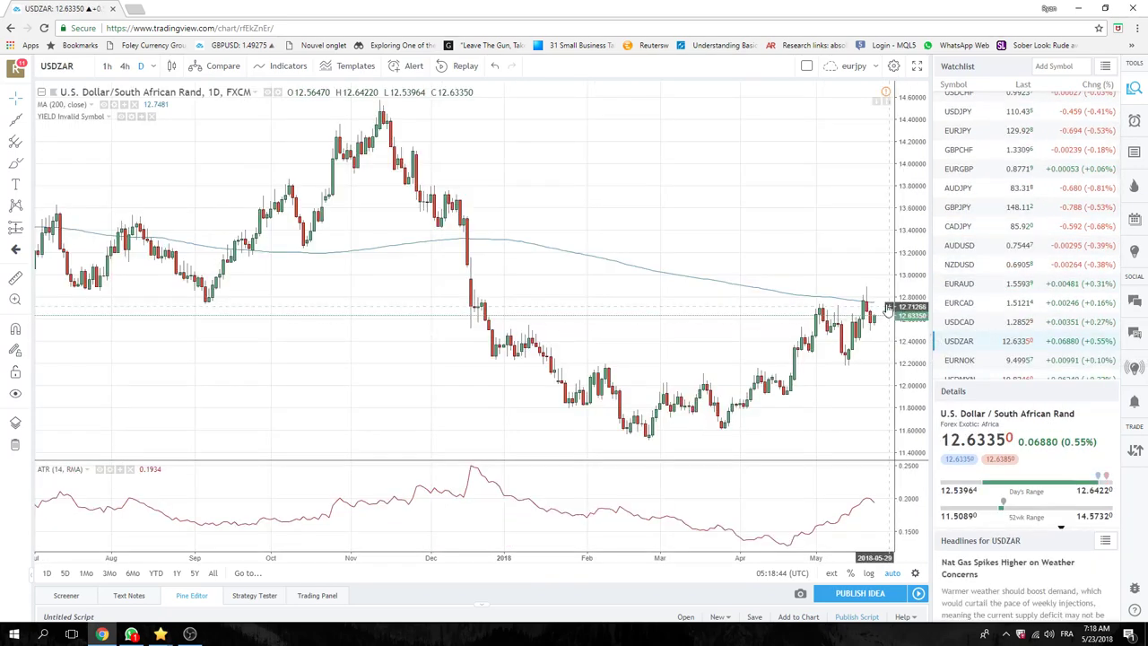